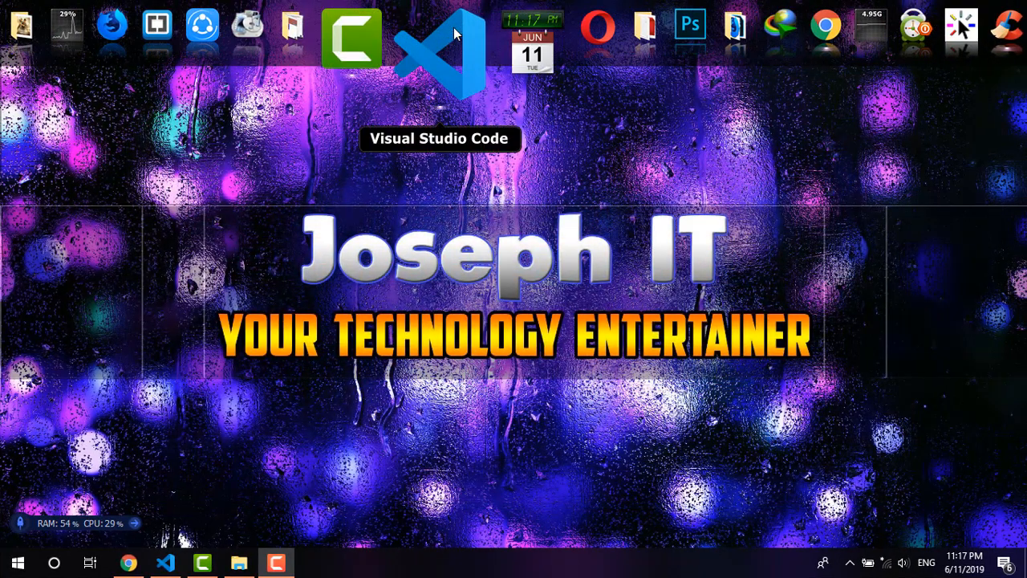
Launch Visual Studio Code.
click(455, 45)
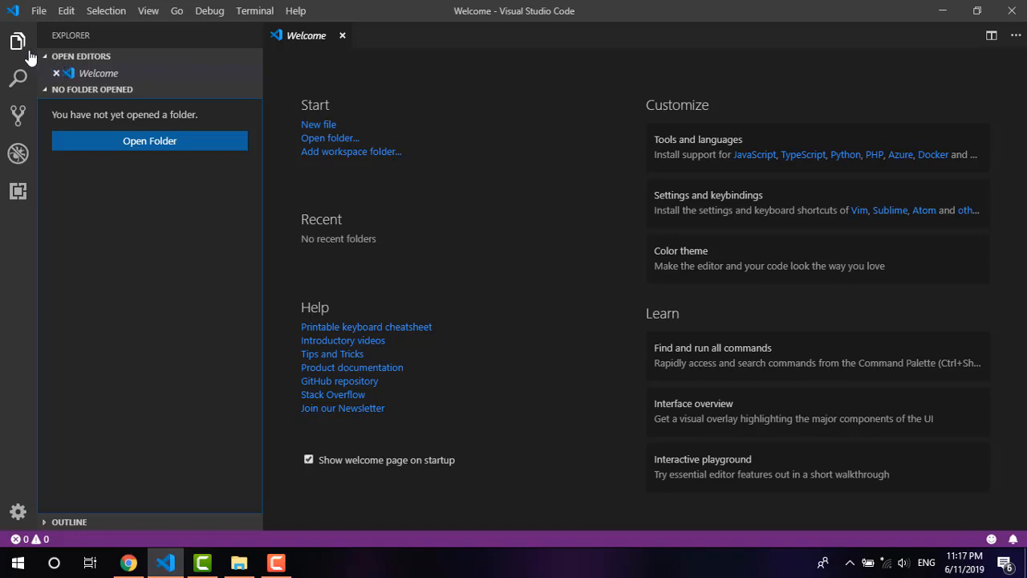
Search the extensions marketplace for 'emmet' and browse the Emmet results.
click(19, 197)
text(emmet)
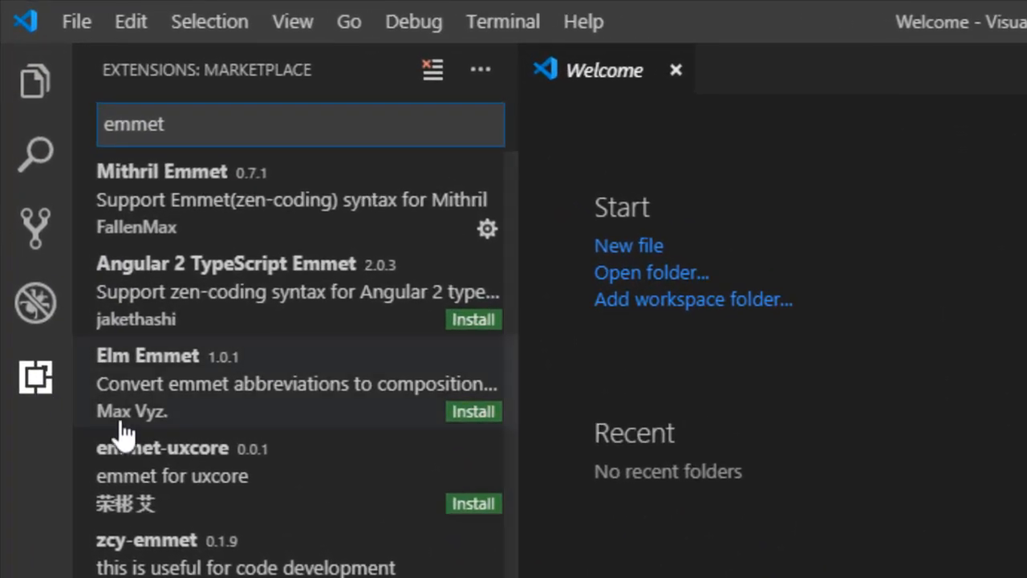
double_click(172, 129)
click(211, 128)
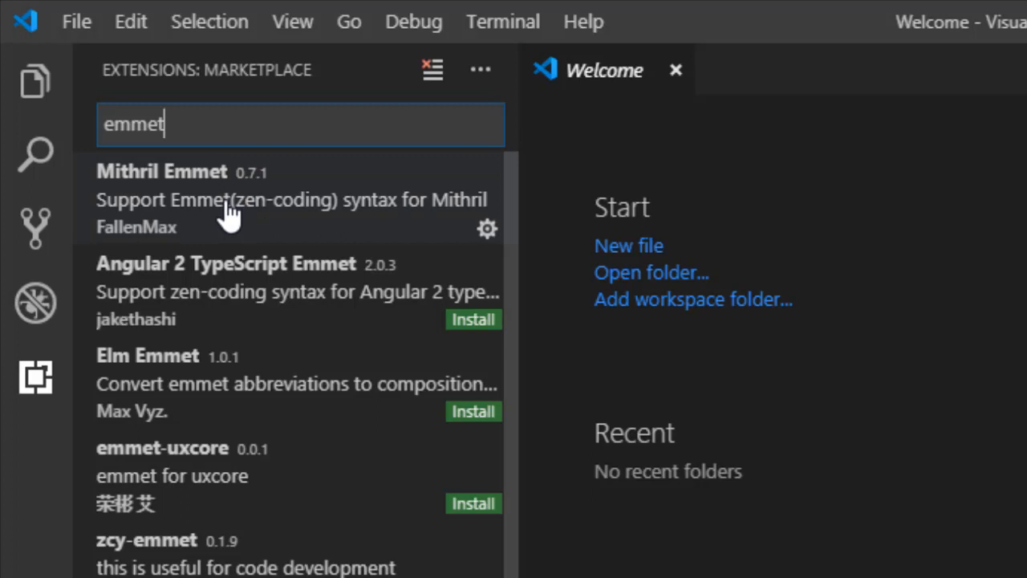
scroll(309, 417, down, 1)
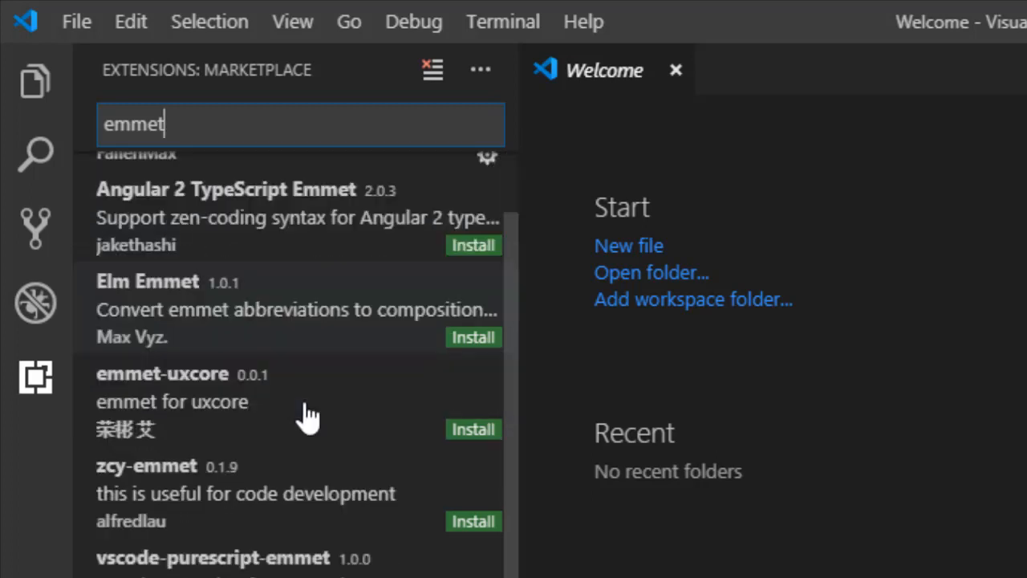
scroll(309, 417, up, 1)
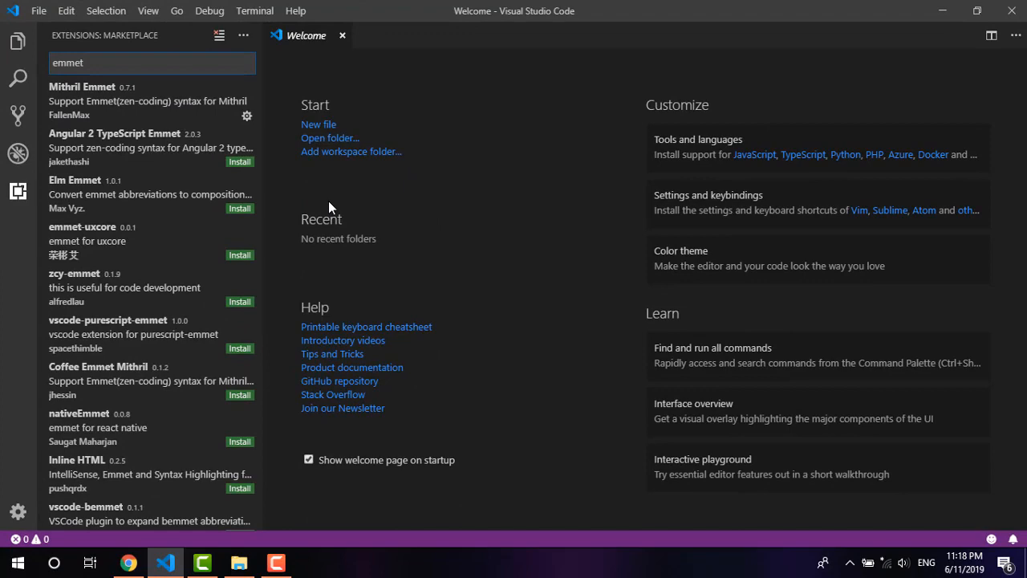
From File Explorer, open index.html with Visual Studio Code via the Open with menu.
click(17, 41)
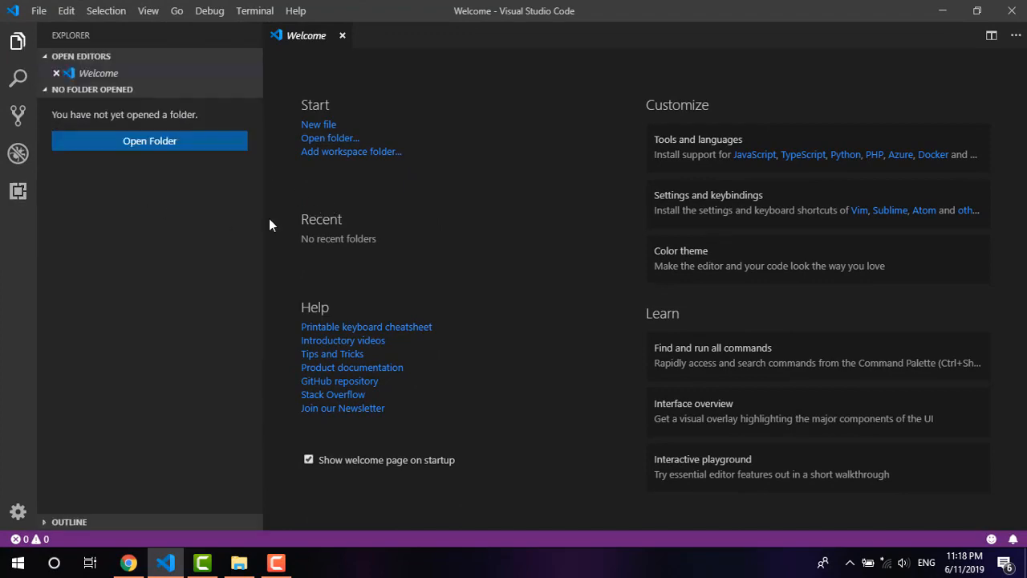
click(239, 562)
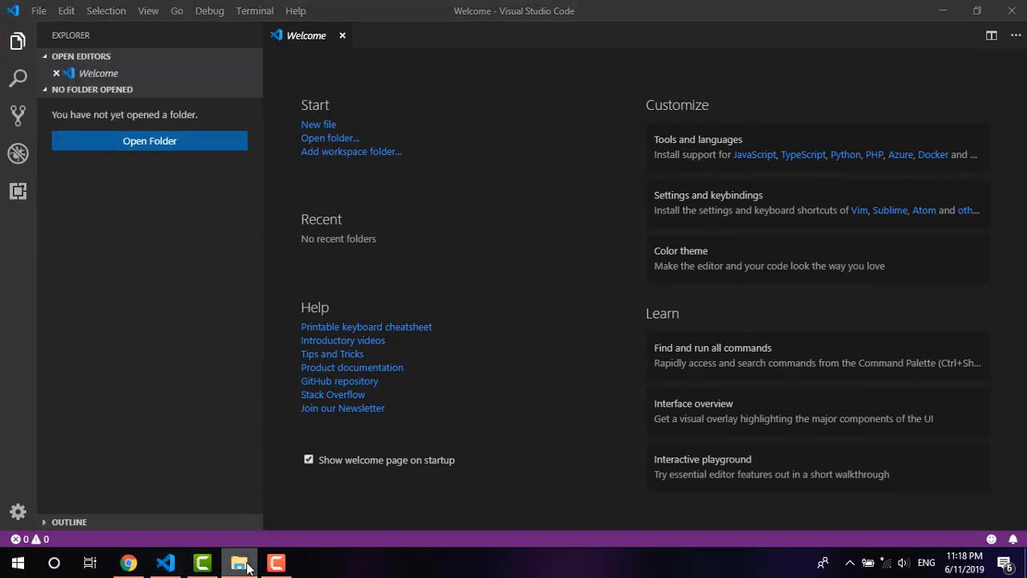
drag(409, 18, 448, 32)
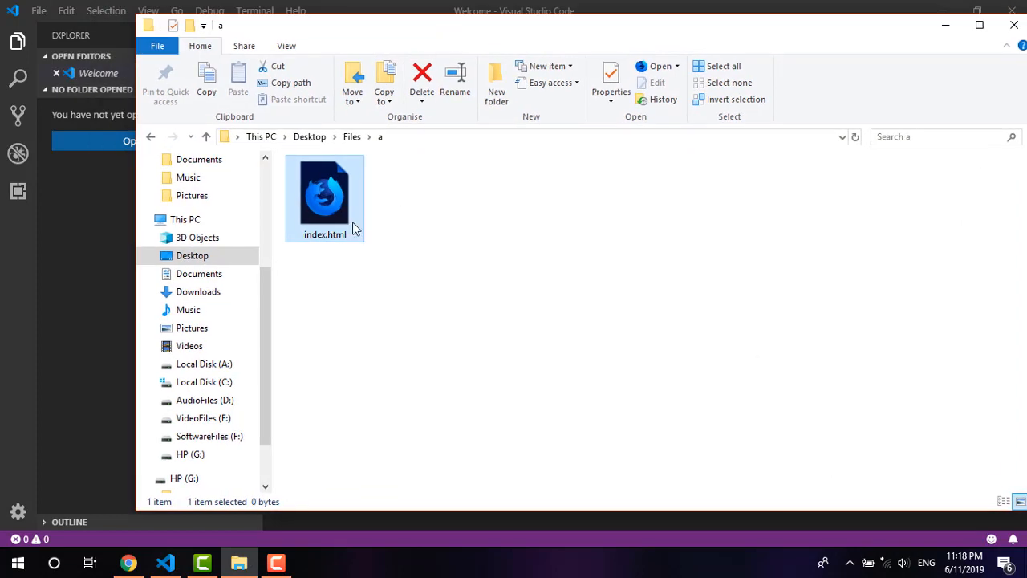
right_click(334, 204)
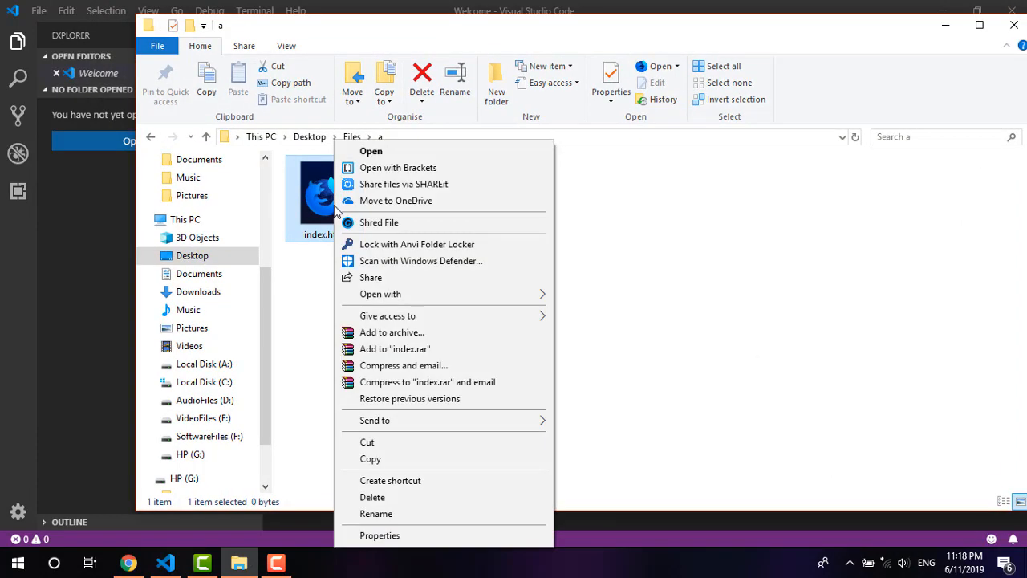
mouse_move(381, 294)
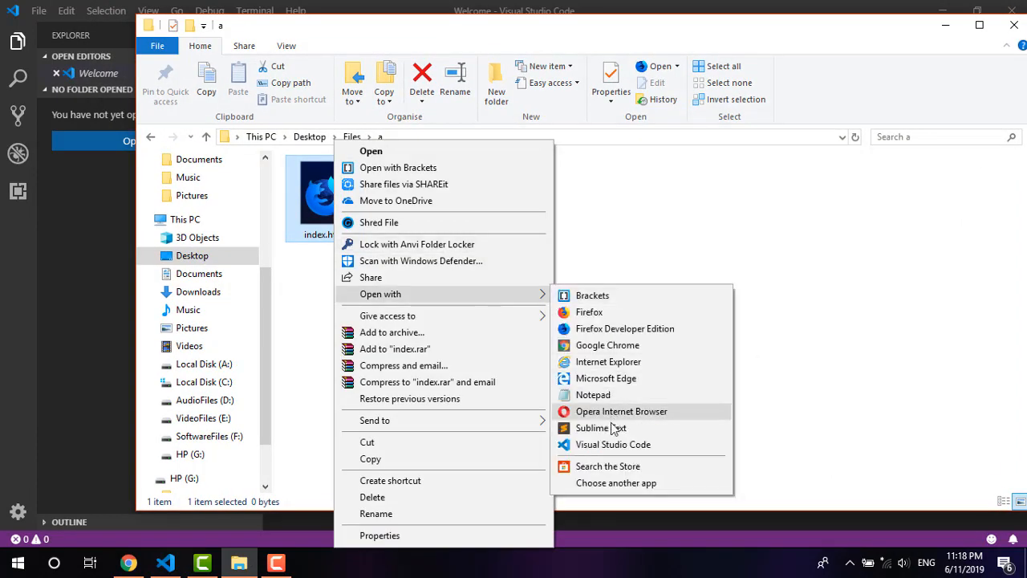
click(613, 444)
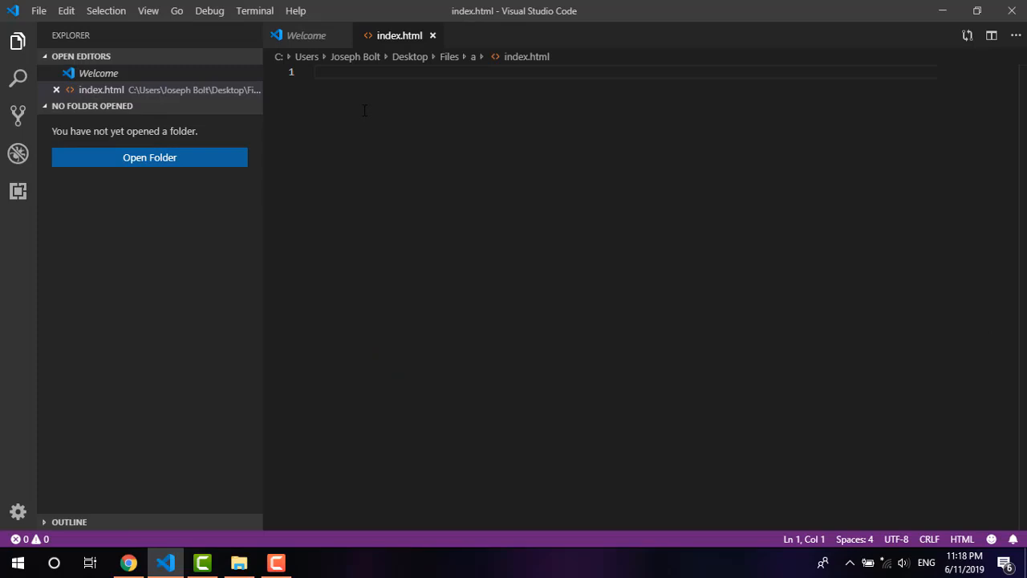
text(html)
Expand the Emmet html:5 abbreviation into the HTML5 boilerplate in index.html.
key(Down)
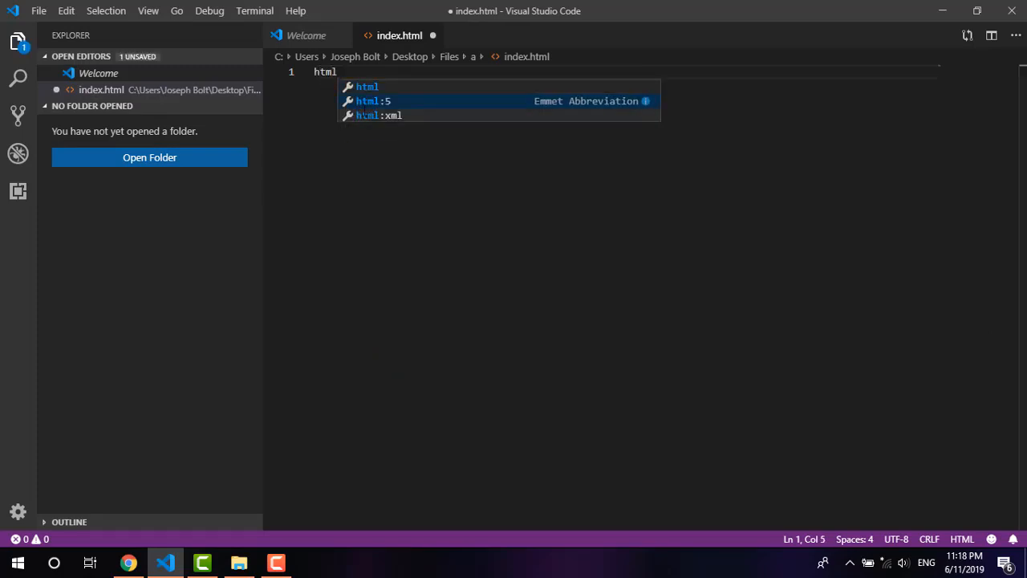
key(Return)
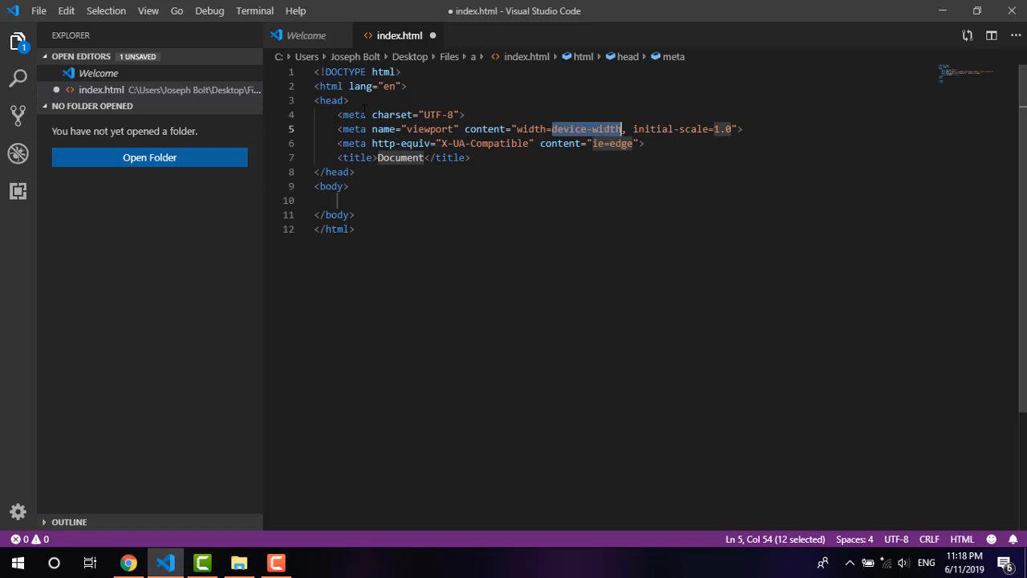
Expand ul>li>a inside the body into a list with one linked item.
click(378, 201)
text(ul)
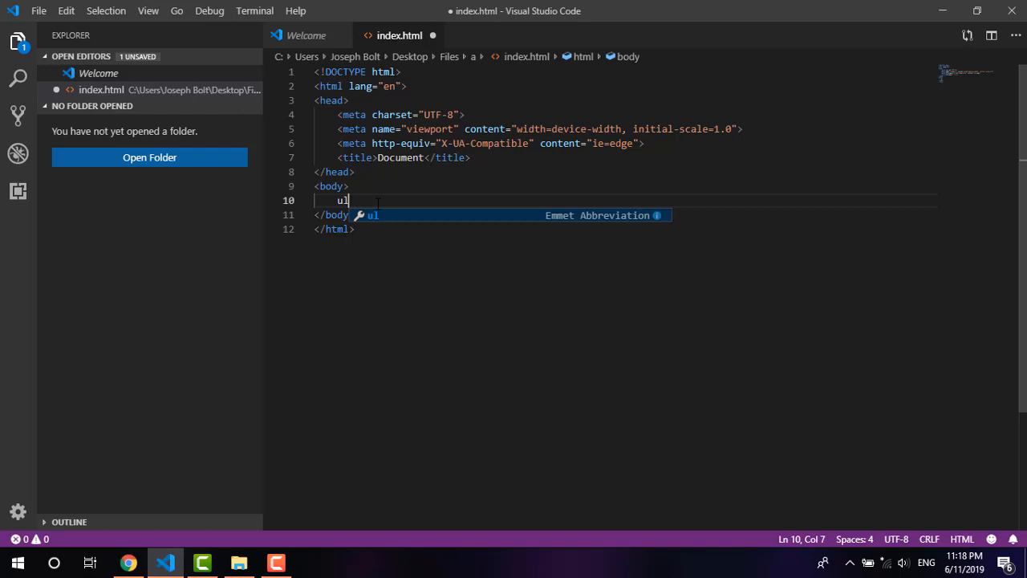
text(>li>a)
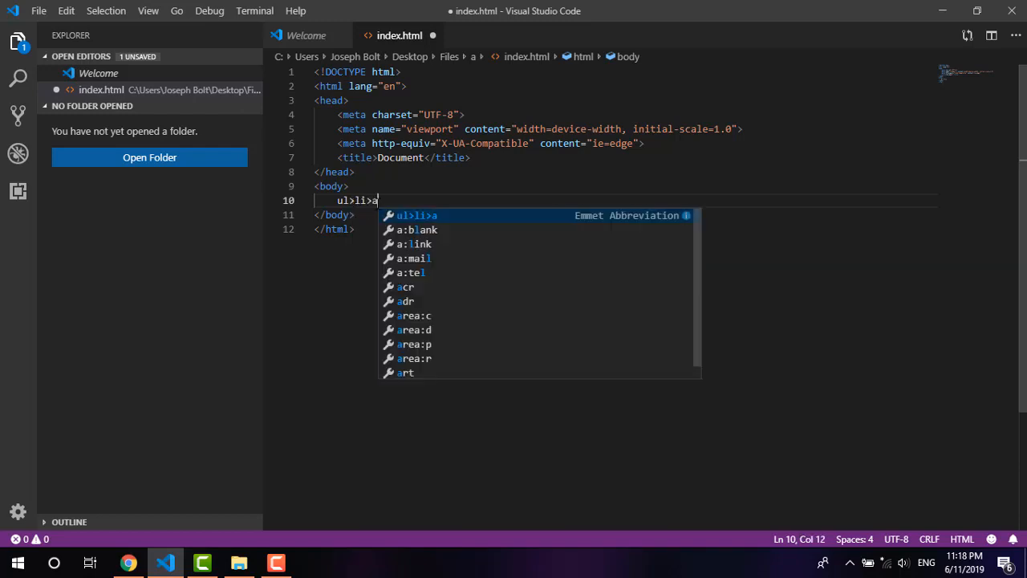
key(Tab)
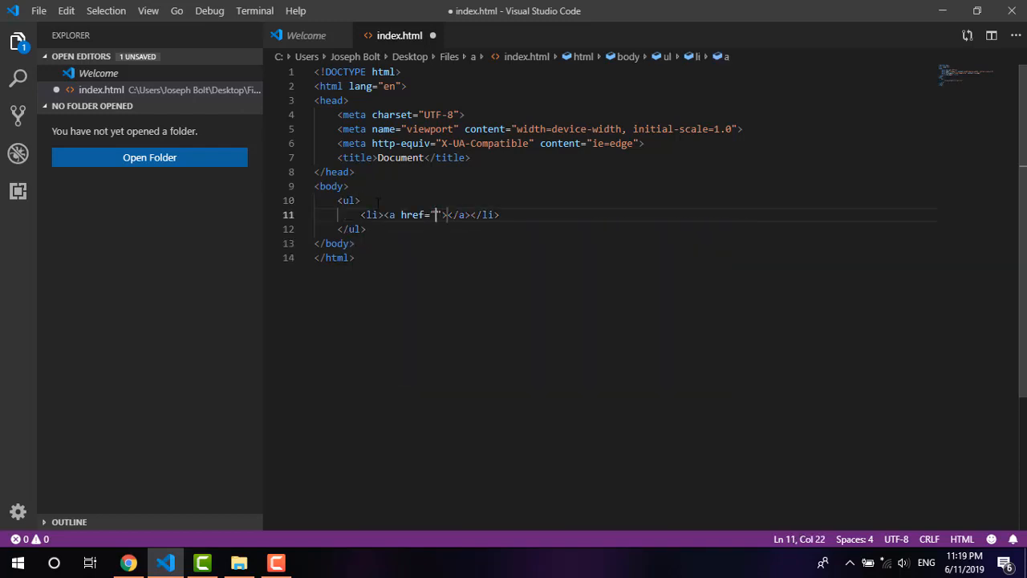
Add an empty h2 element on a new line below the list.
click(383, 232)
key(Return)
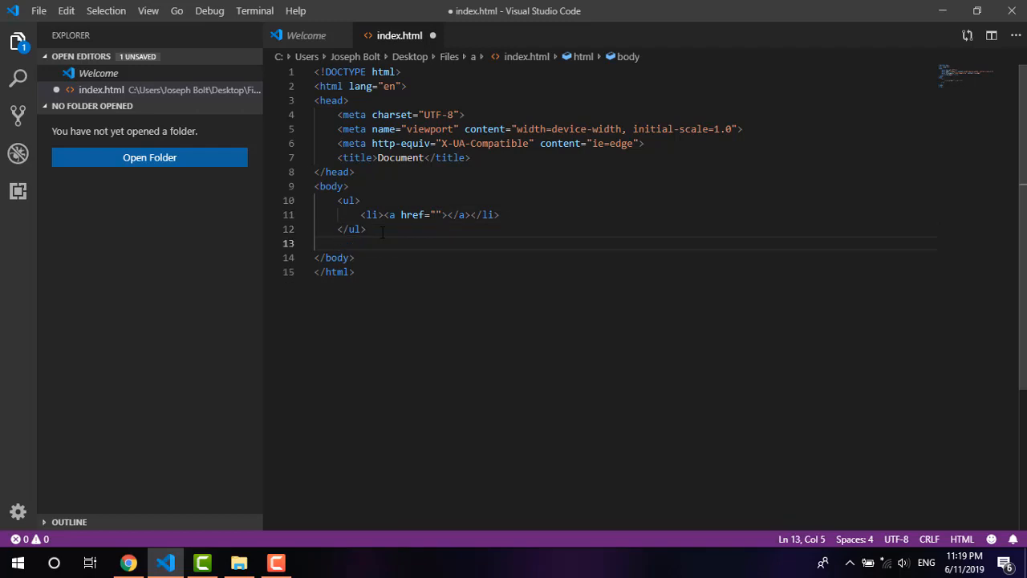
text(h2)
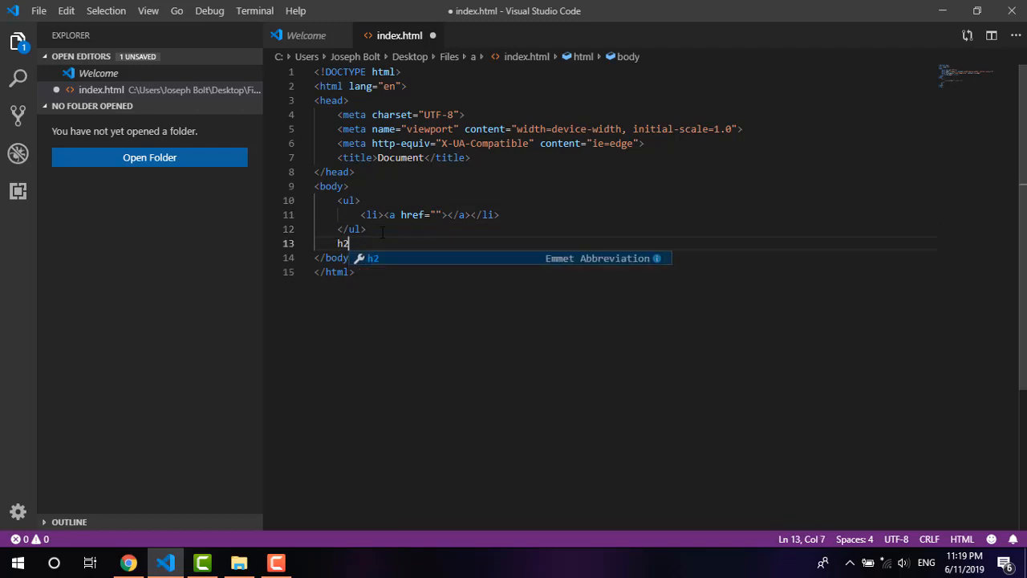
key(Tab)
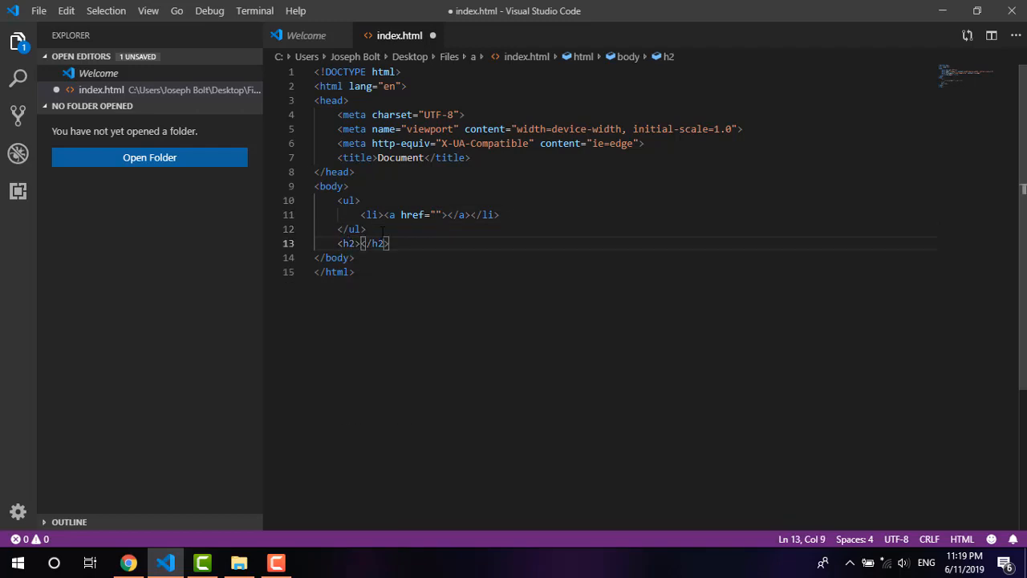
click(414, 241)
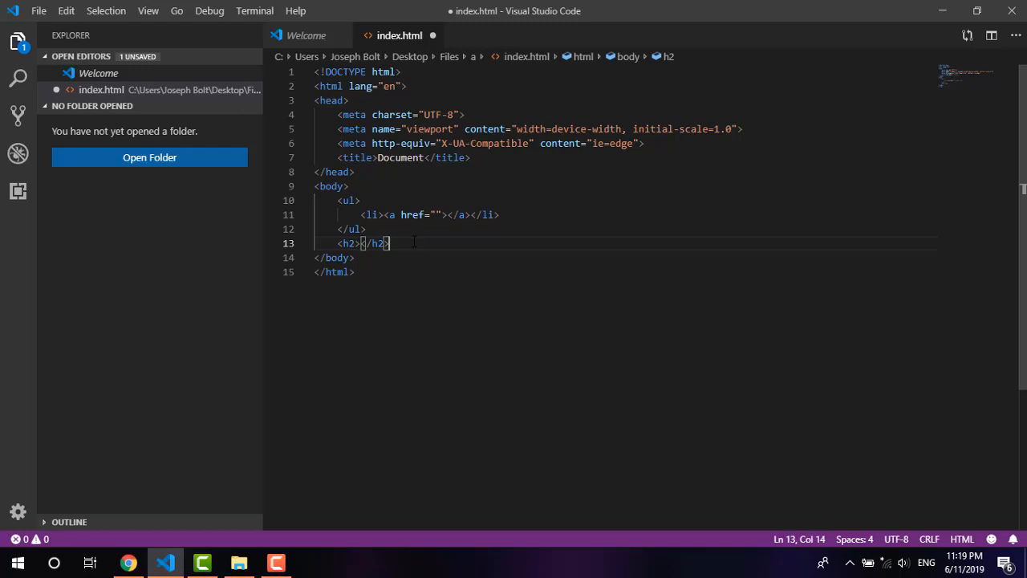